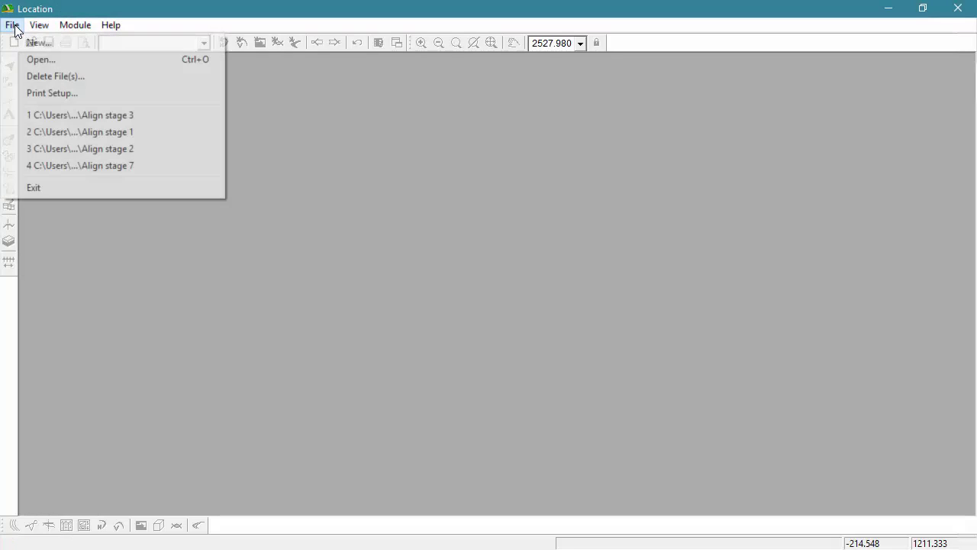
Open the Align stage 3 design from the Location folder and zoom the plan view slightly.
left_click(23, 59)
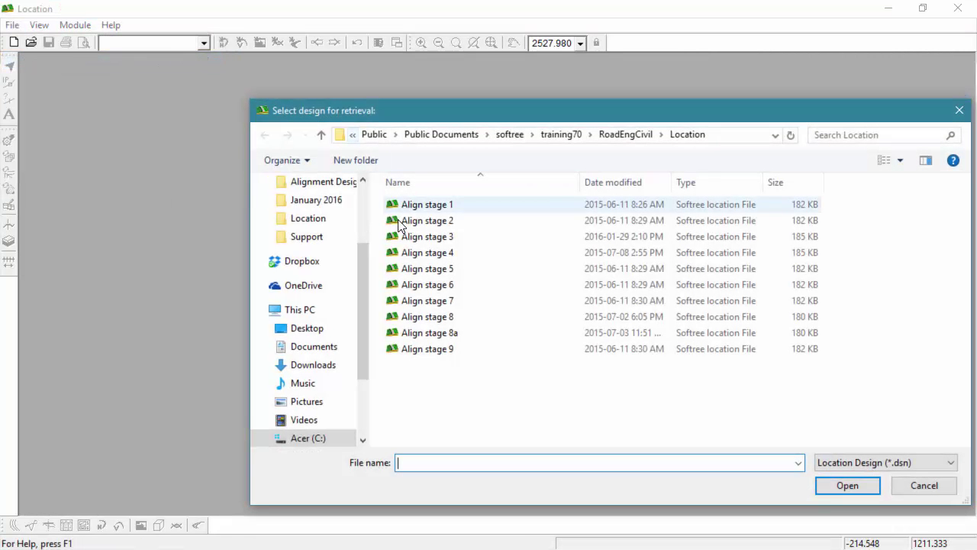
left_click(410, 239)
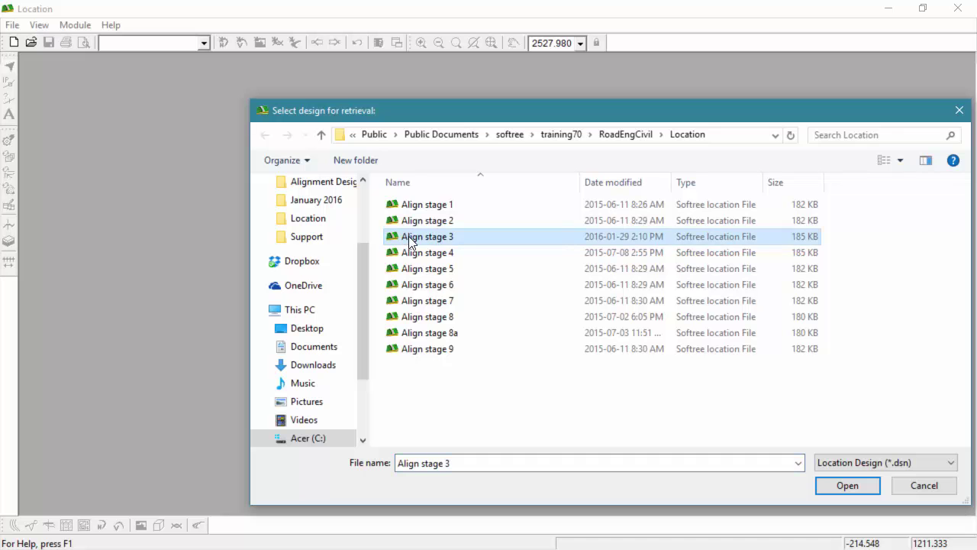
left_click(865, 483)
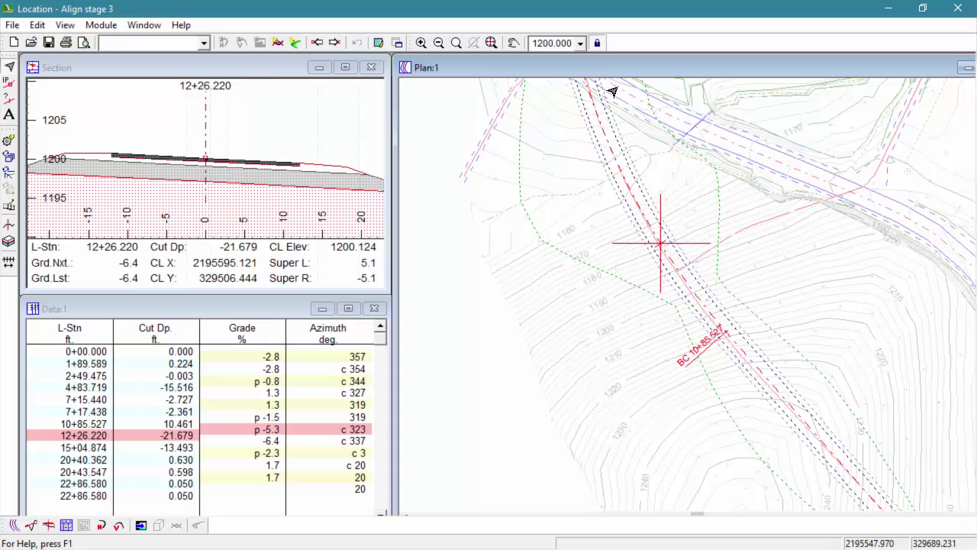
scroll(614, 229, "down", 1)
scroll(613, 229, "down", 1)
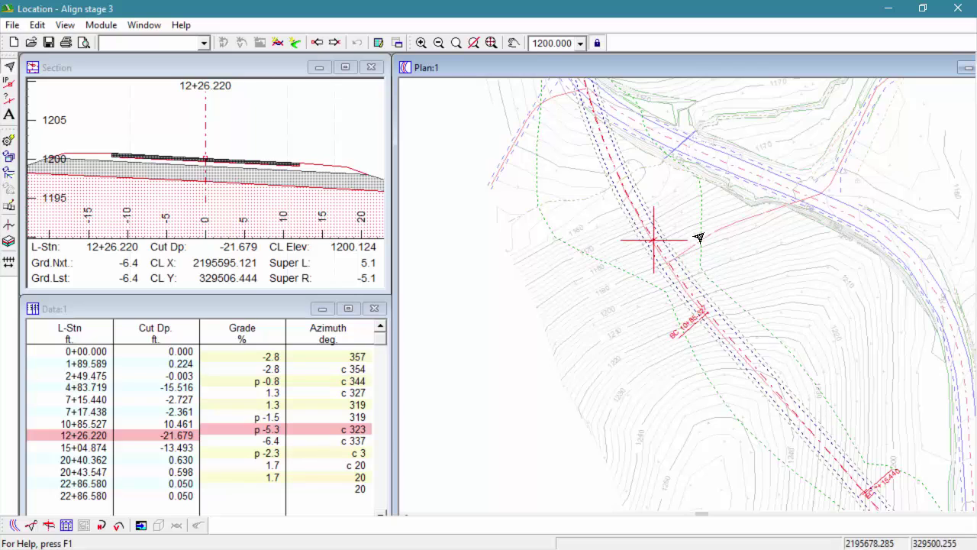
mouse_move(632, 132)
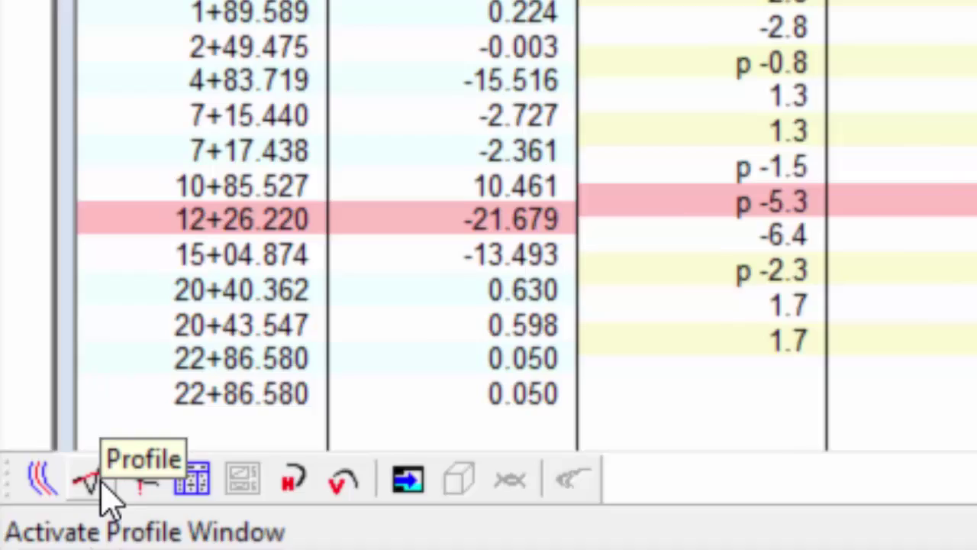
Maximize the Align stage 3 Profile window and zoom out to reveal the mass haul diagram beneath.
left_click(146, 447)
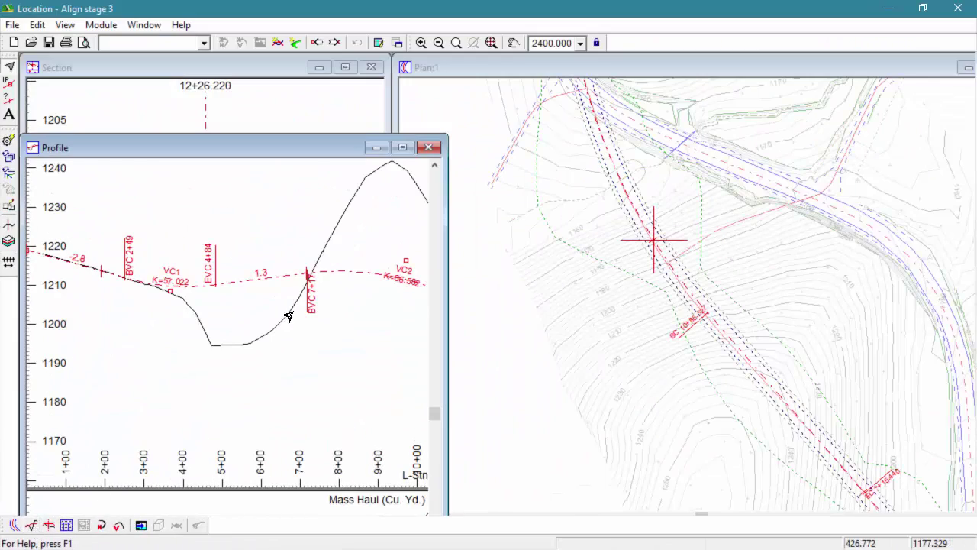
left_click(404, 147)
mouse_move(455, 149)
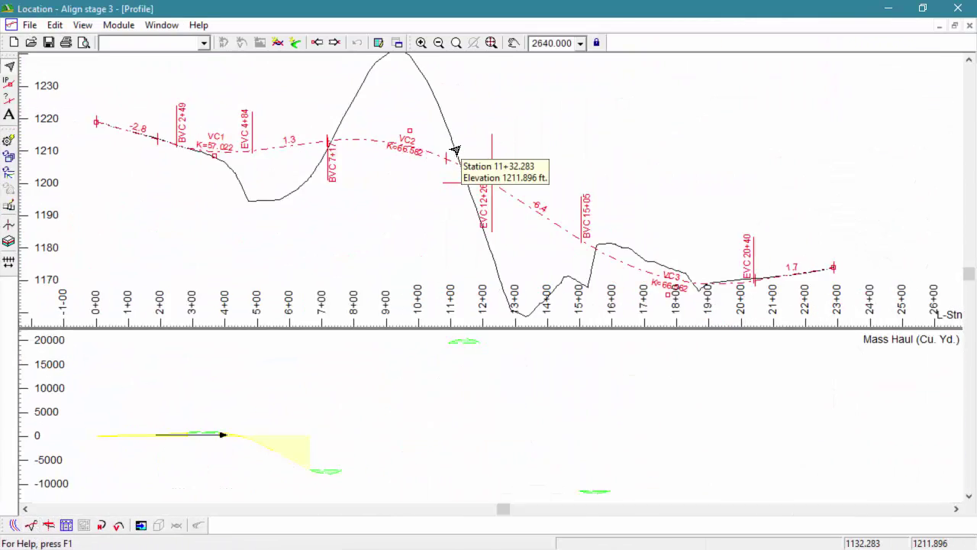
scroll(455, 150, "down", 2)
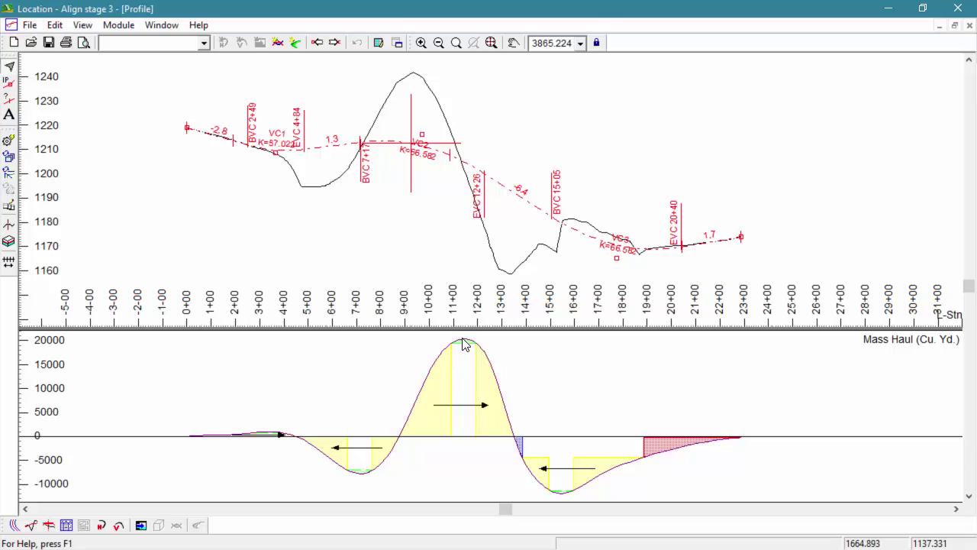
mouse_move(465, 342)
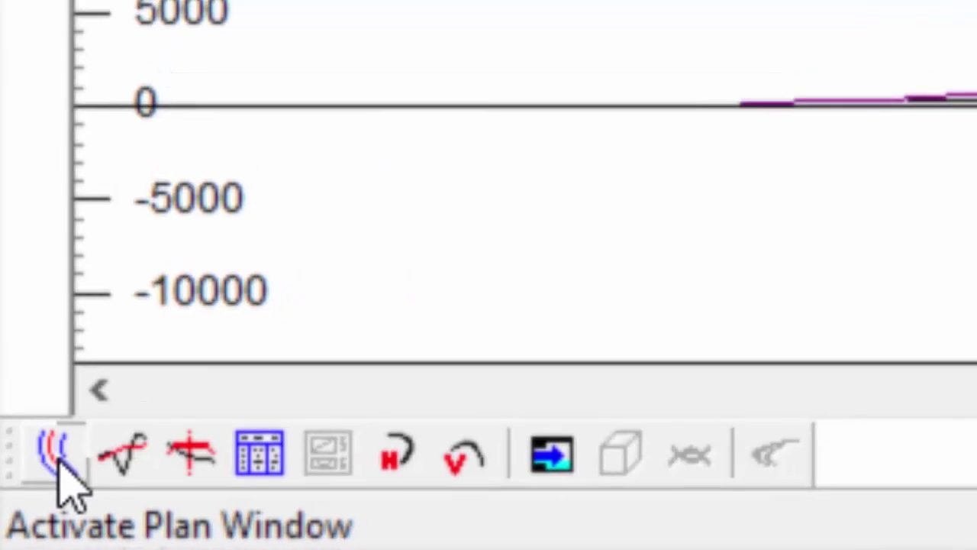
Bring up the Horizontal Curve settings on horizontal curve 1 at station 4+62.409.
left_click(68, 445)
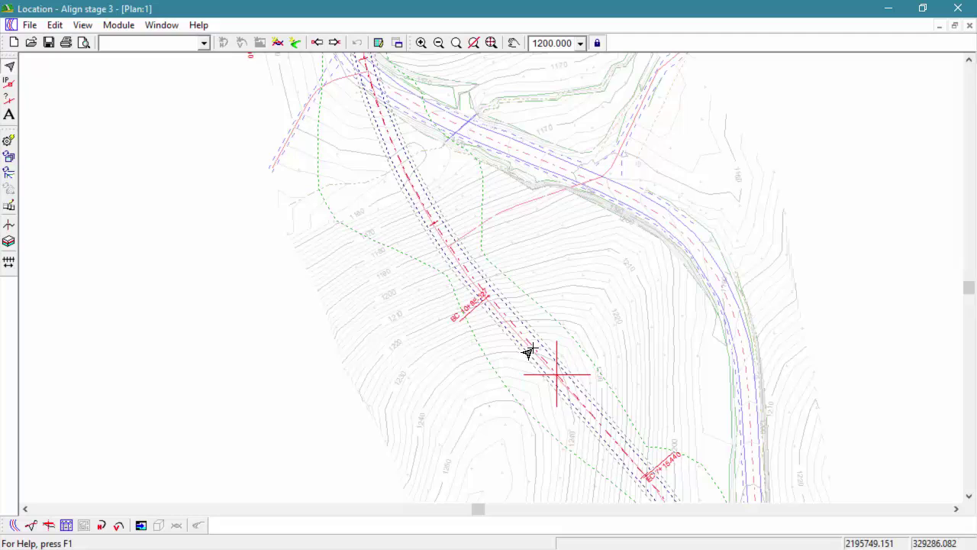
mouse_move(529, 349)
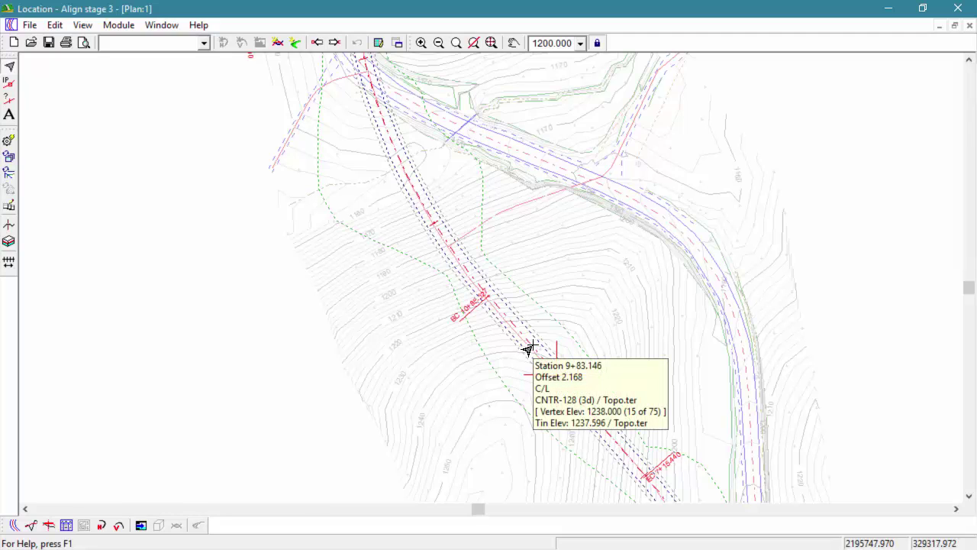
left_click(103, 525)
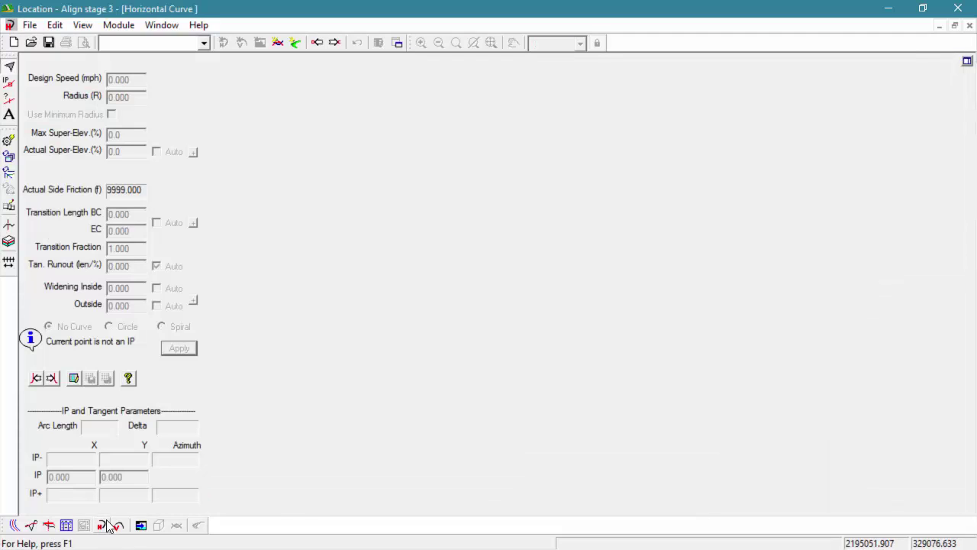
left_click(955, 26)
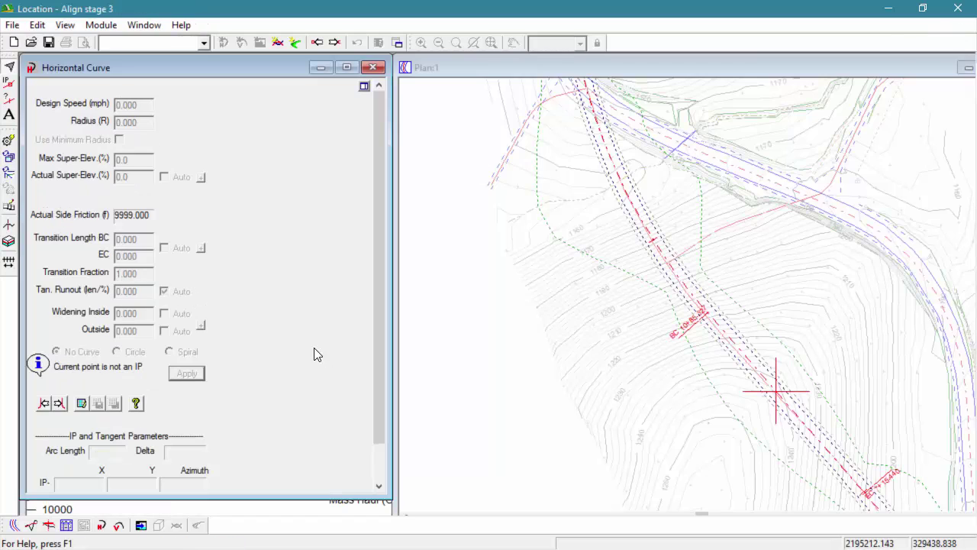
left_click(44, 404)
left_click(44, 405)
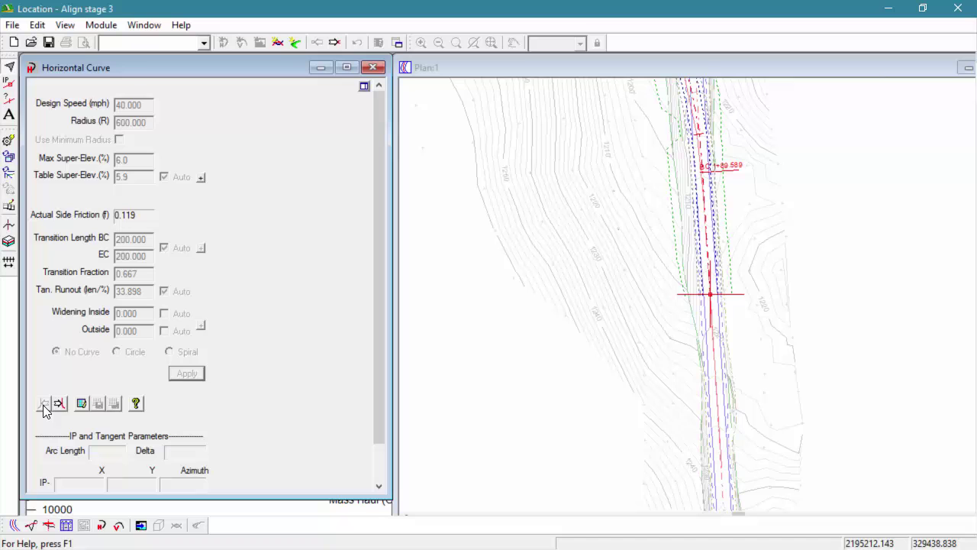
left_click(58, 405)
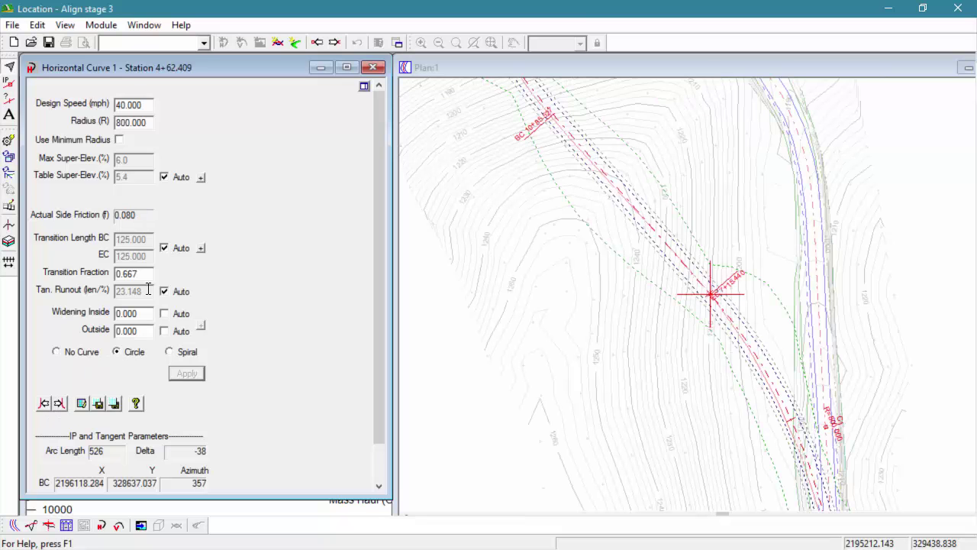
Apply the 600 minimum radius to curves 1 and 2, recalculating transitions to 200.
left_click(119, 141)
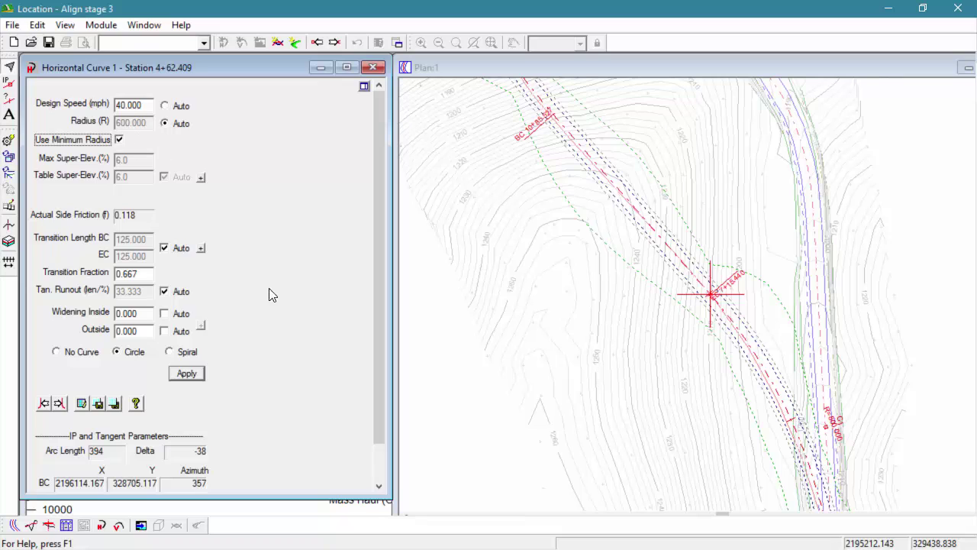
left_click(186, 373)
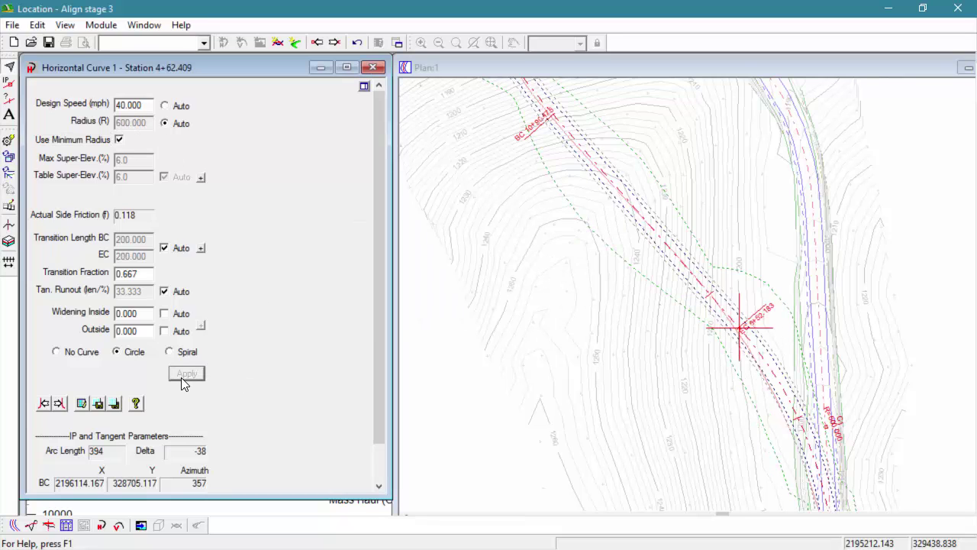
left_click(59, 405)
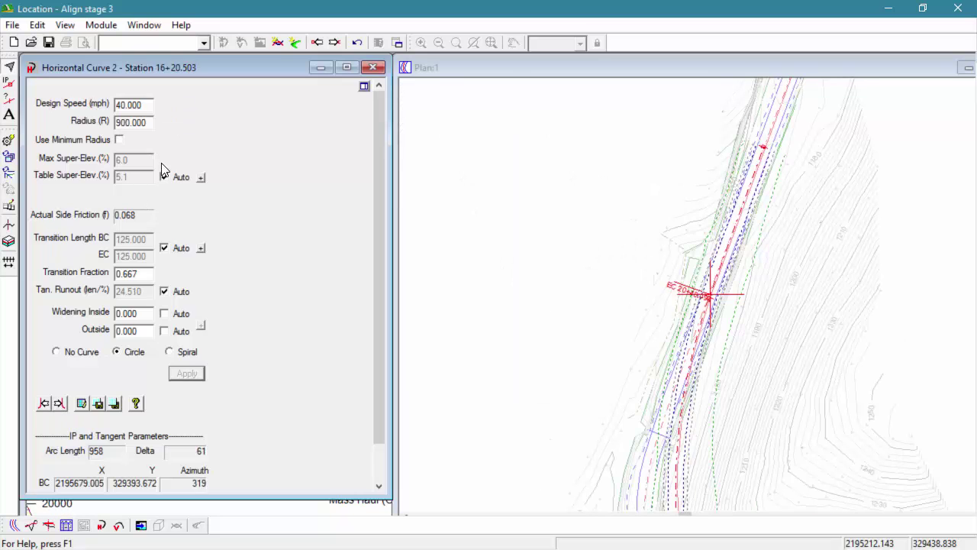
left_click(119, 139)
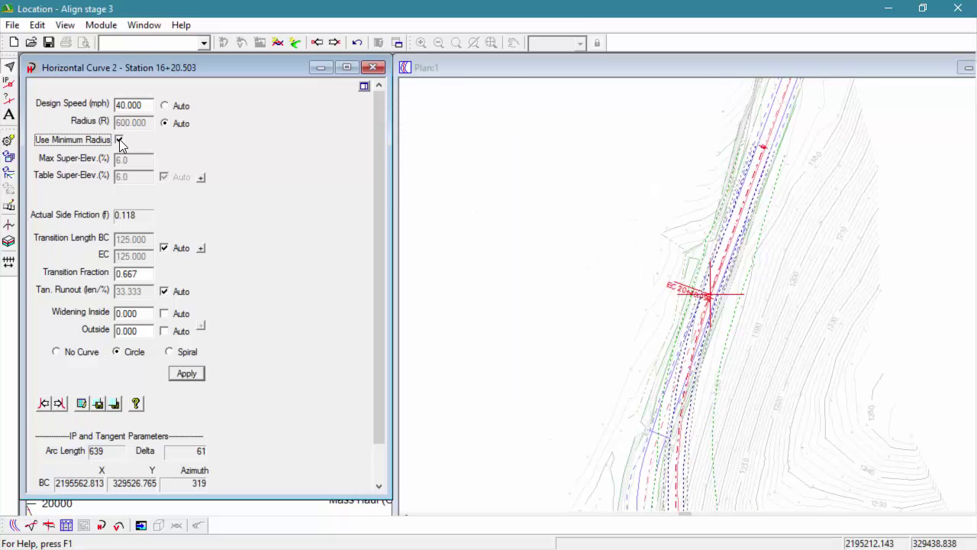
left_click(186, 373)
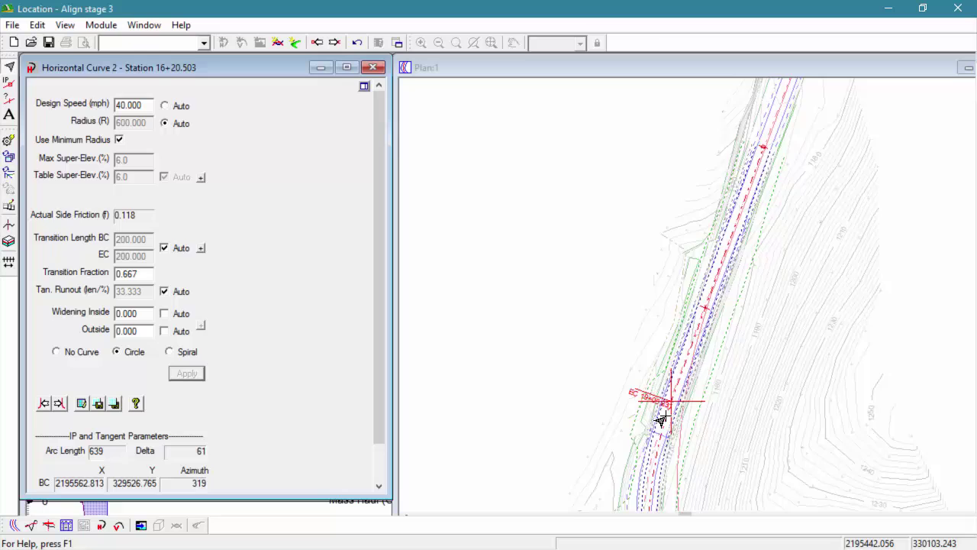
With the Add Build IP Tool, drag Horizontal Curve 2's IP to a new position.
scroll(619, 406, "down", 1)
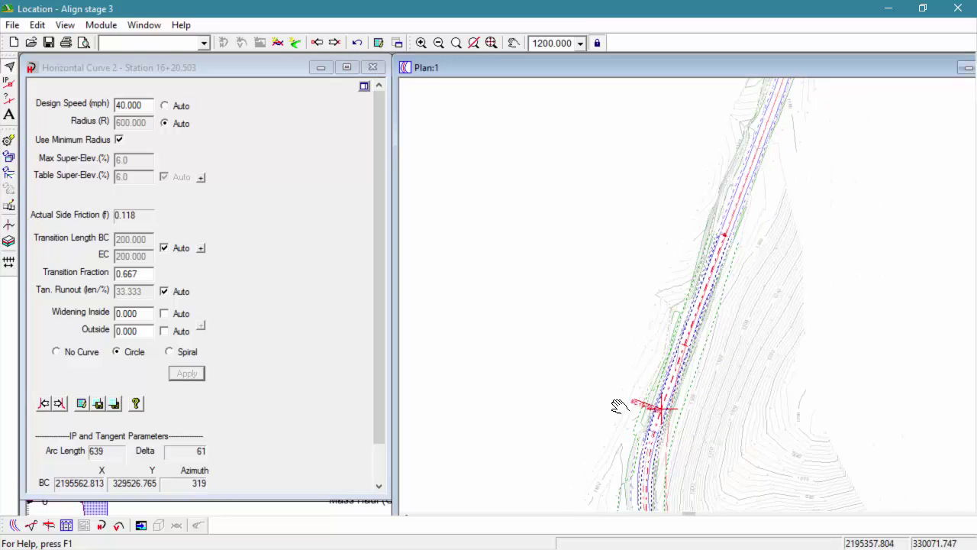
middle_click_drag(618, 406, 568, 216)
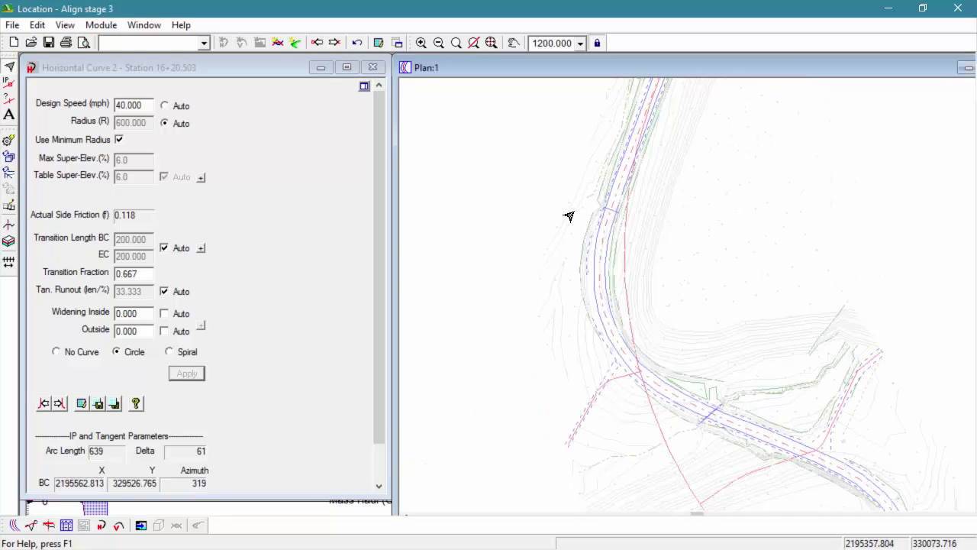
right_click(539, 298)
left_click(573, 319)
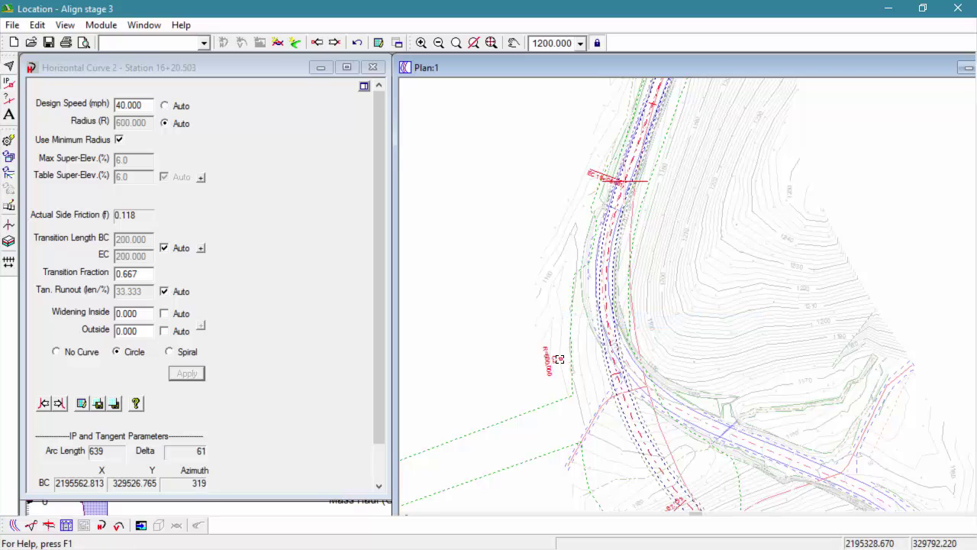
mouse_move(559, 359)
left_mouse_down()
mouse_move(573, 386)
mouse_move(563, 393)
left_mouse_up()
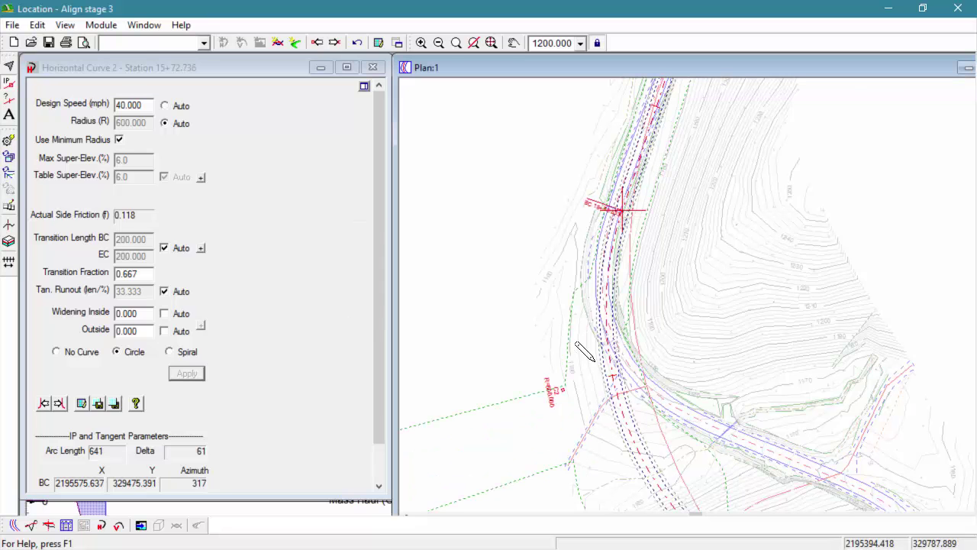
Move Horizontal Curve 1's IP to station 5+73.823, giving arc length 464 and delta -44.
scroll(591, 359, "down", 1)
scroll(737, 447, "down", 1)
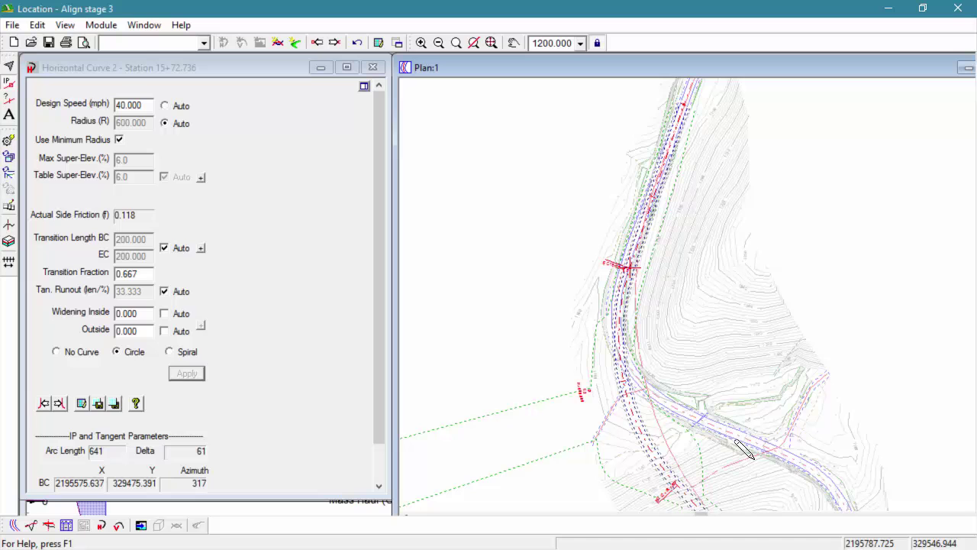
middle_click_drag(745, 451, 599, 180)
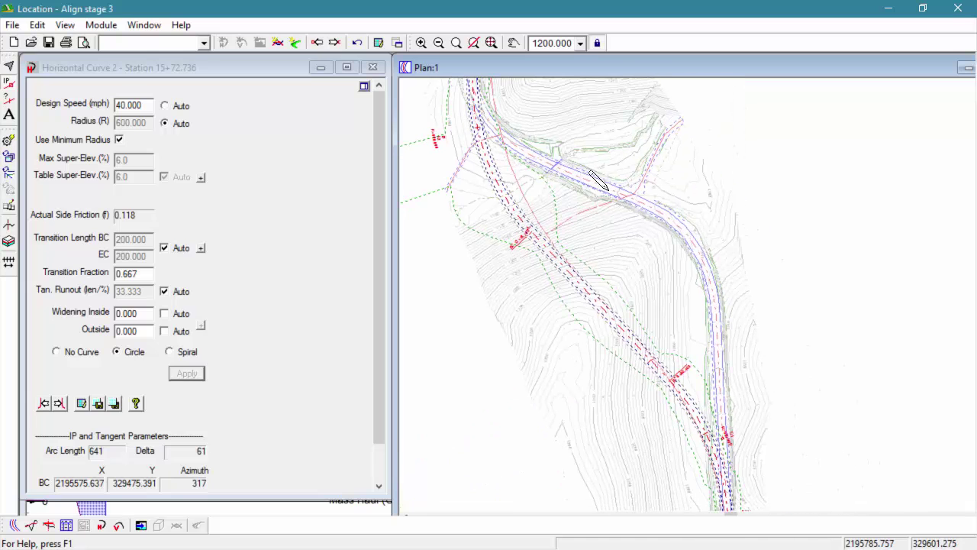
left_click(722, 435)
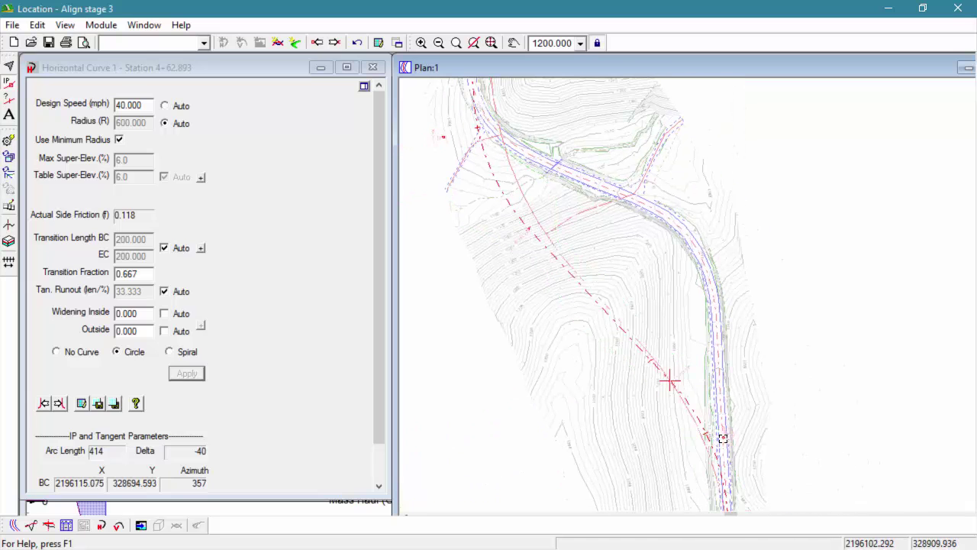
mouse_move(723, 435)
left_mouse_down()
mouse_move(717, 391)
mouse_move(722, 397)
left_mouse_up()
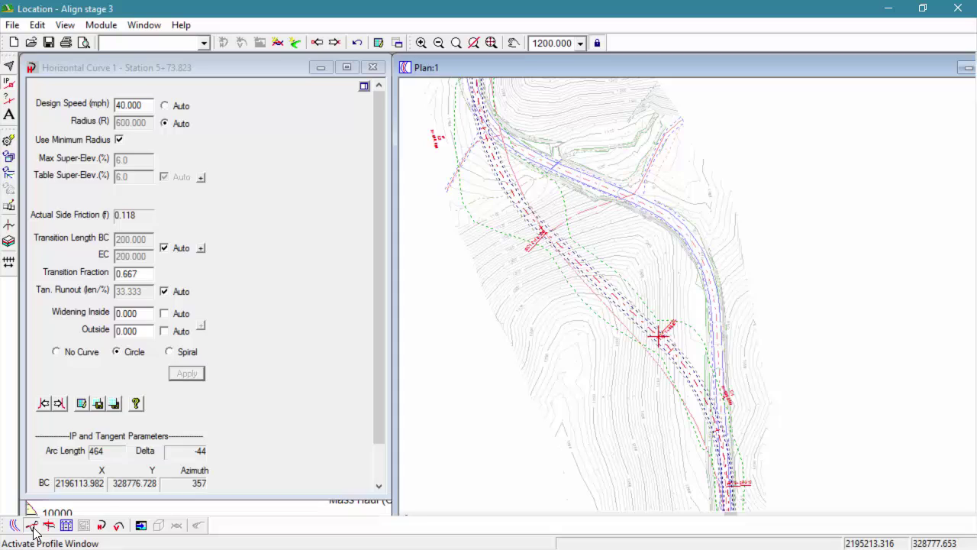
In the maximized profile, lower VC3's vertical IP to grades -7.2 and 2.3, bringing mass haul near zero.
left_click(32, 526)
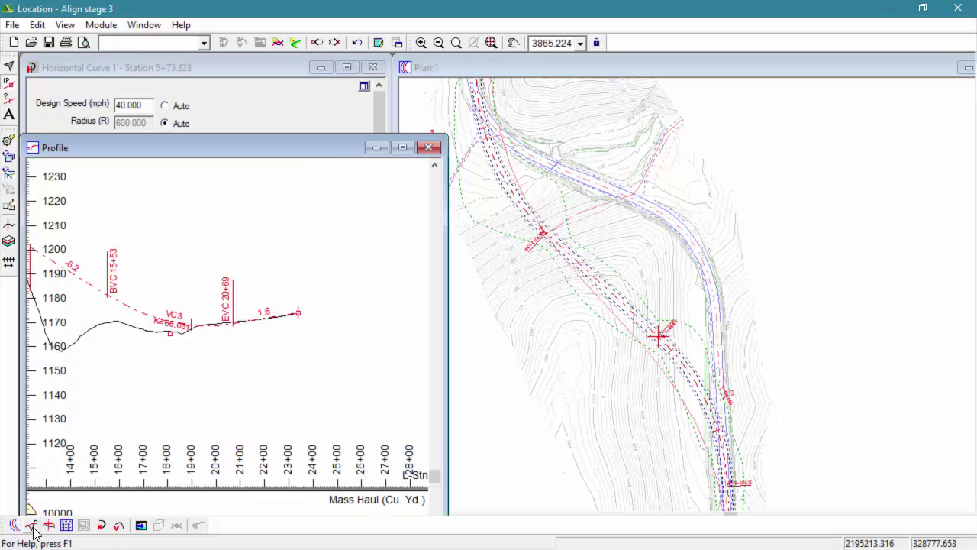
left_click(402, 149)
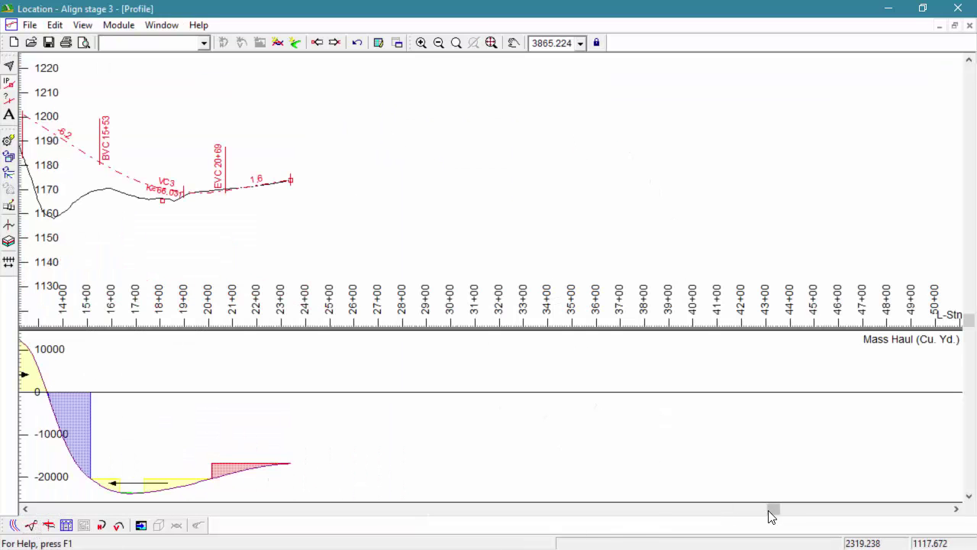
left_click_drag(771, 510, 504, 328)
scroll(408, 222, "down", 2)
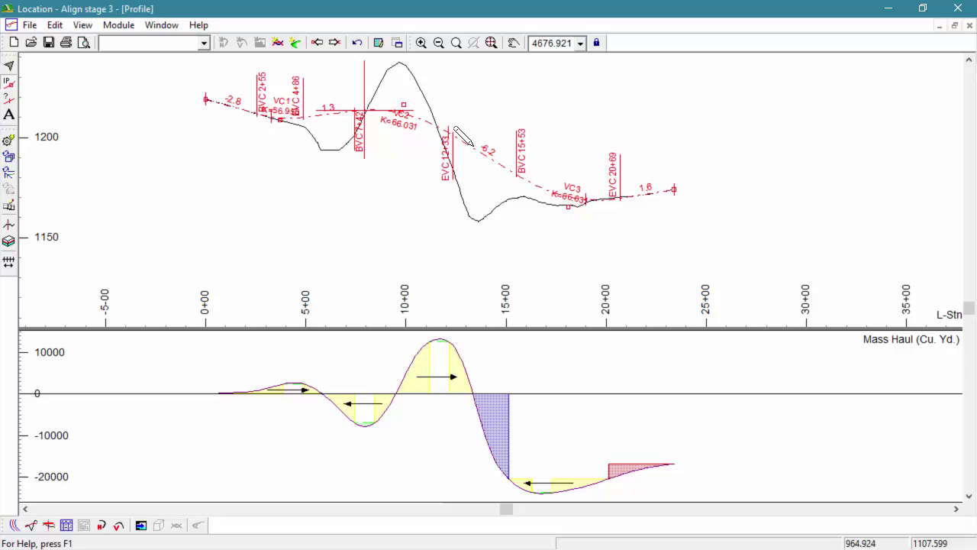
left_click(356, 113)
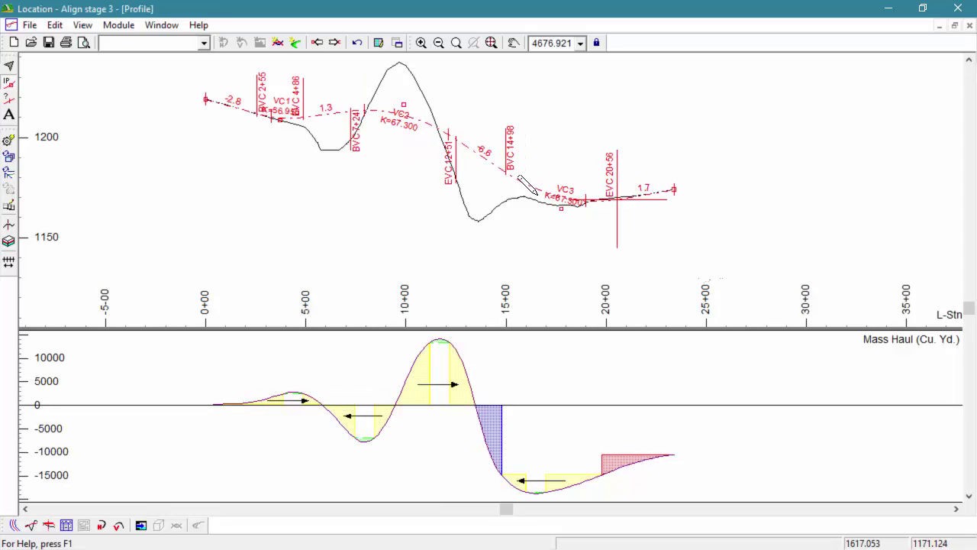
mouse_move(558, 209)
left_mouse_down()
mouse_move(569, 213)
mouse_move(558, 217)
left_mouse_up()
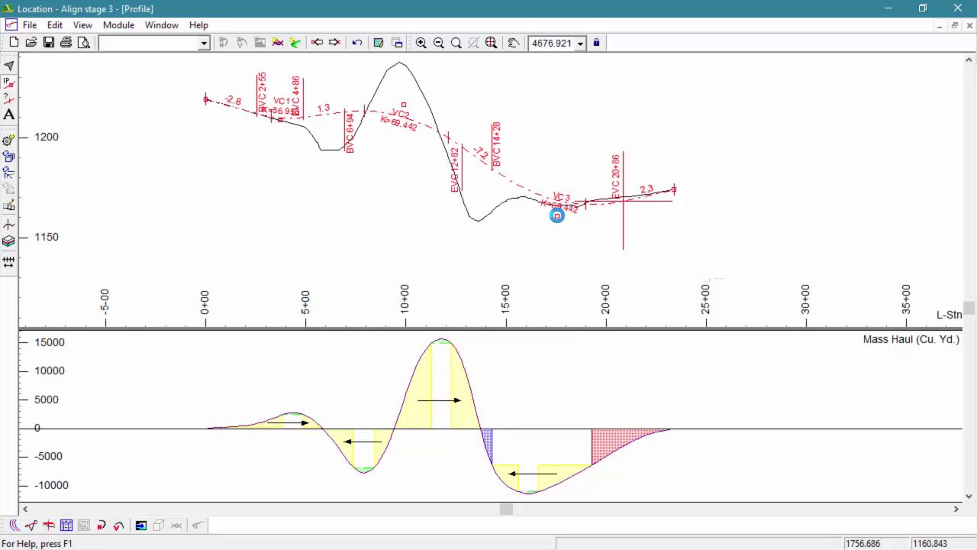